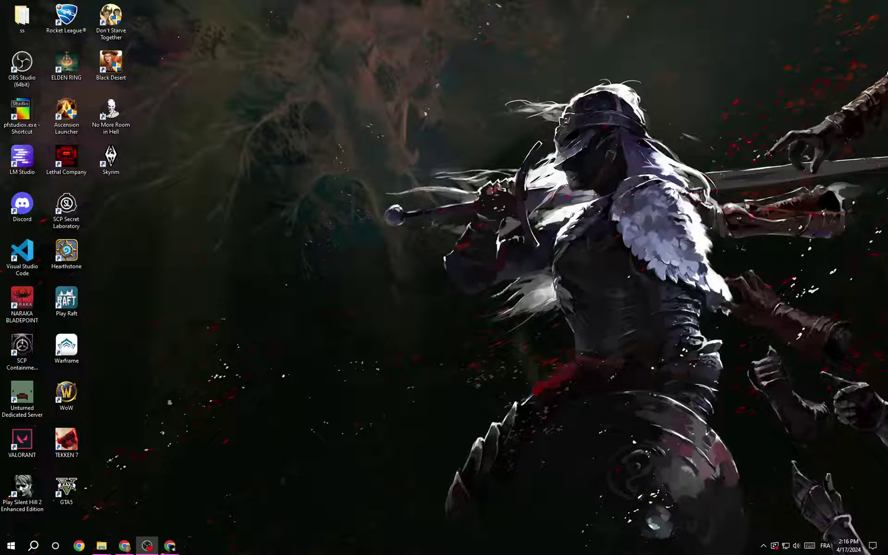
- Switch to the Performance Boost page on Nexus Mods and expand the version 1.3 Performance plus Quality entry in its old files
{"action": "left_click", "coordinate": [170, 546]}
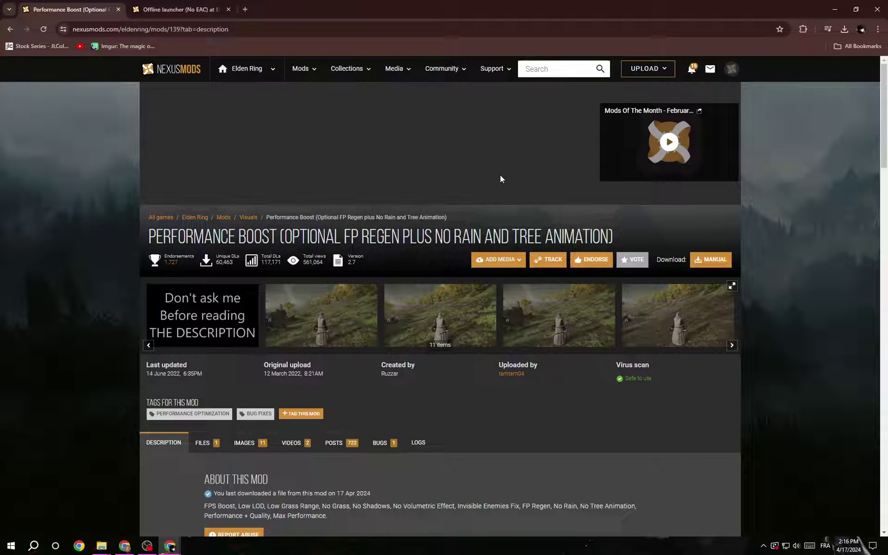
{"action": "scroll", "coordinate": [811, 173], "scroll_direction": "down", "scroll_amount": 3}
{"action": "scroll", "coordinate": [710, 204], "scroll_direction": "down", "scroll_amount": 1}
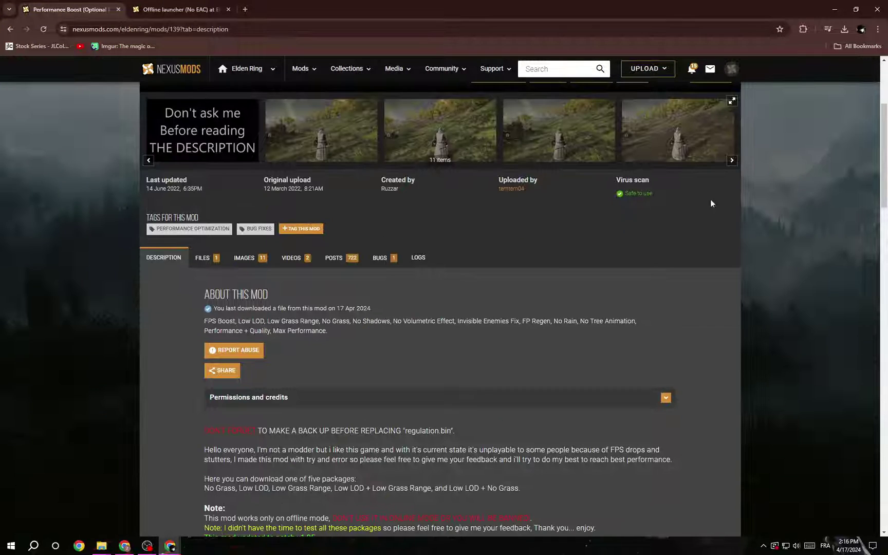
{"action": "left_click", "coordinate": [204, 264]}
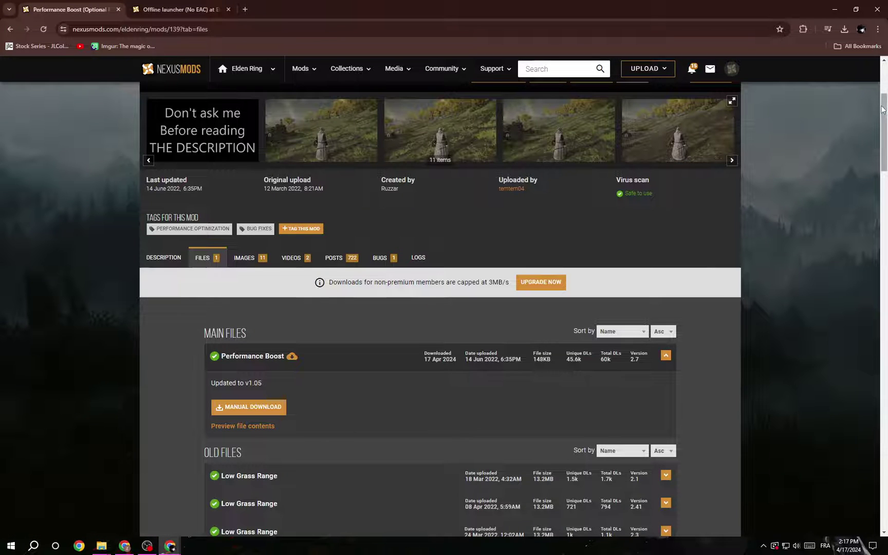
{"action": "left_click_drag", "start_coordinate": [882, 109], "coordinate": [877, 380]}
{"action": "scroll", "coordinate": [265, 170], "scroll_direction": "up", "scroll_amount": 2}
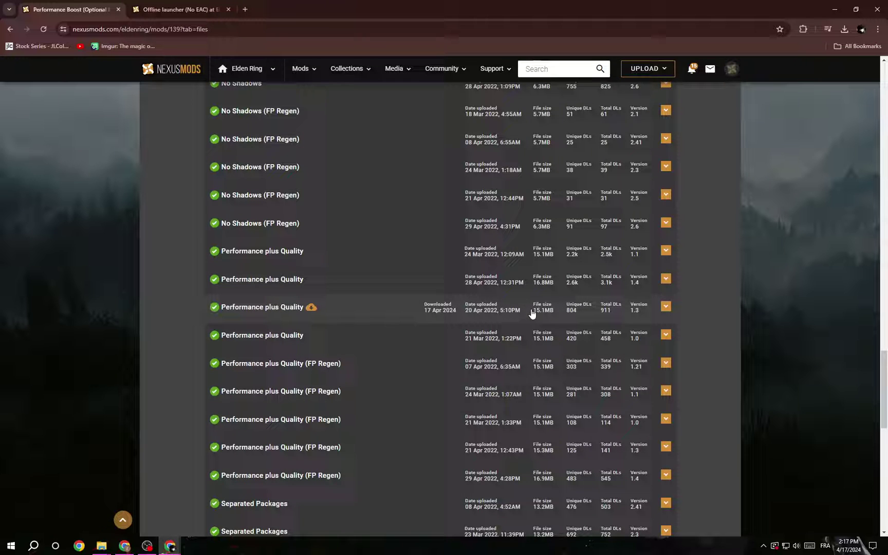
{"action": "left_click", "coordinate": [665, 307]}
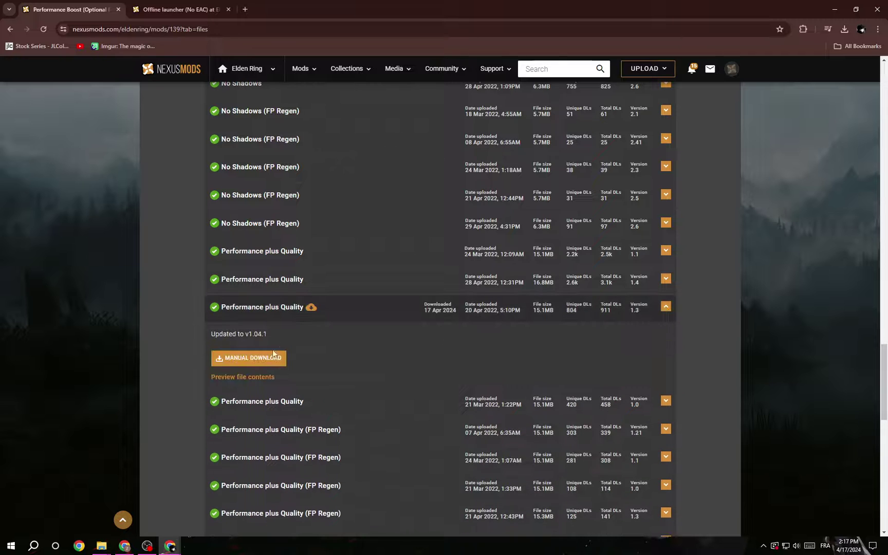
- Look through the other old mod files, such as No Shadows, No Grass and Max Performance, and return to the desktop
{"action": "scroll", "coordinate": [123, 345], "scroll_direction": "up", "scroll_amount": 3}
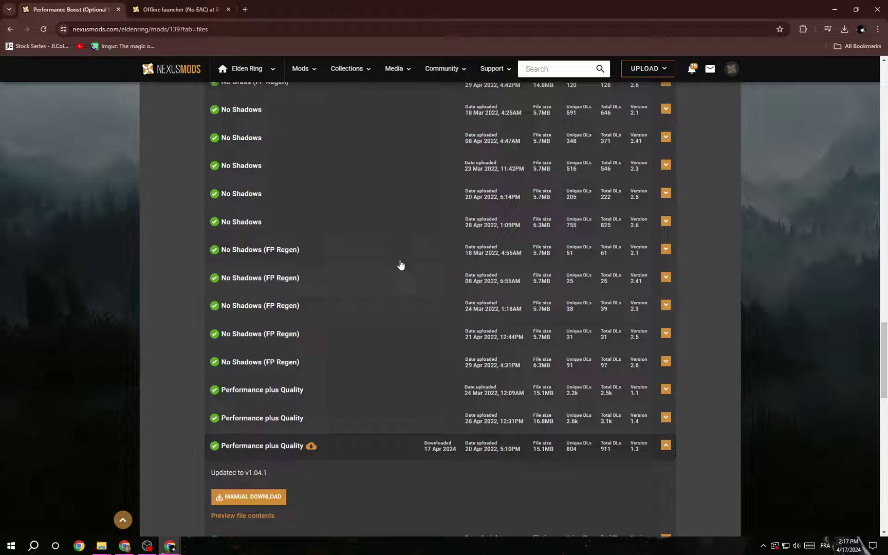
{"action": "scroll", "coordinate": [401, 263], "scroll_direction": "up", "scroll_amount": 2}
{"action": "scroll", "coordinate": [316, 326], "scroll_direction": "up", "scroll_amount": 8}
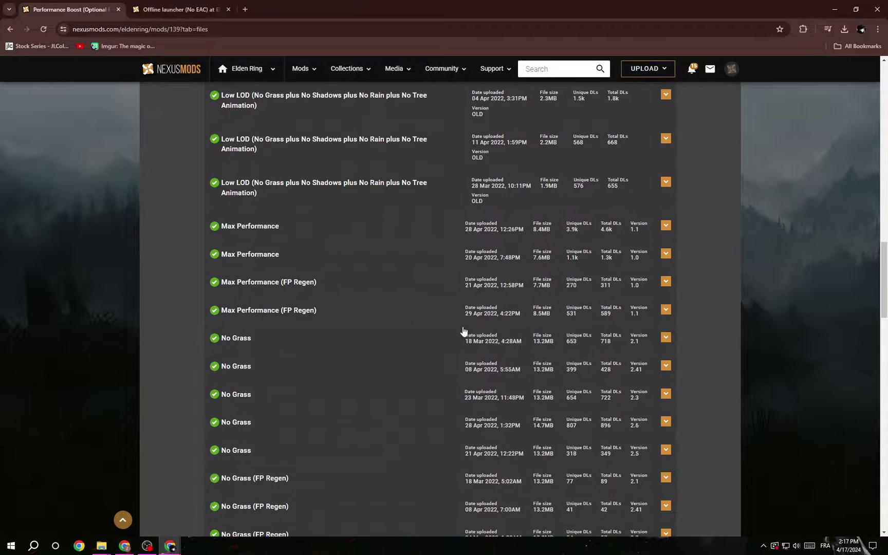
{"action": "scroll", "coordinate": [462, 331], "scroll_direction": "down", "scroll_amount": 13}
{"action": "scroll", "coordinate": [291, 366], "scroll_direction": "up", "scroll_amount": 2}
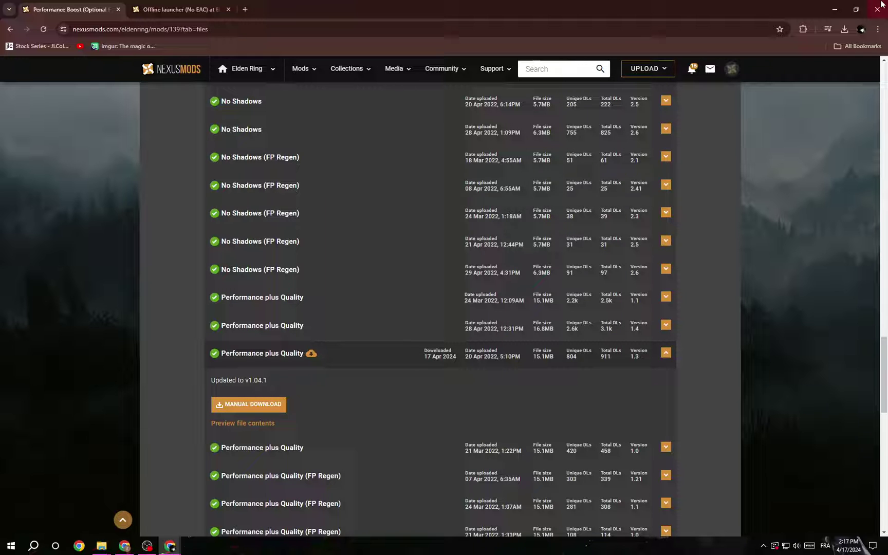
{"action": "left_click", "coordinate": [835, 9]}
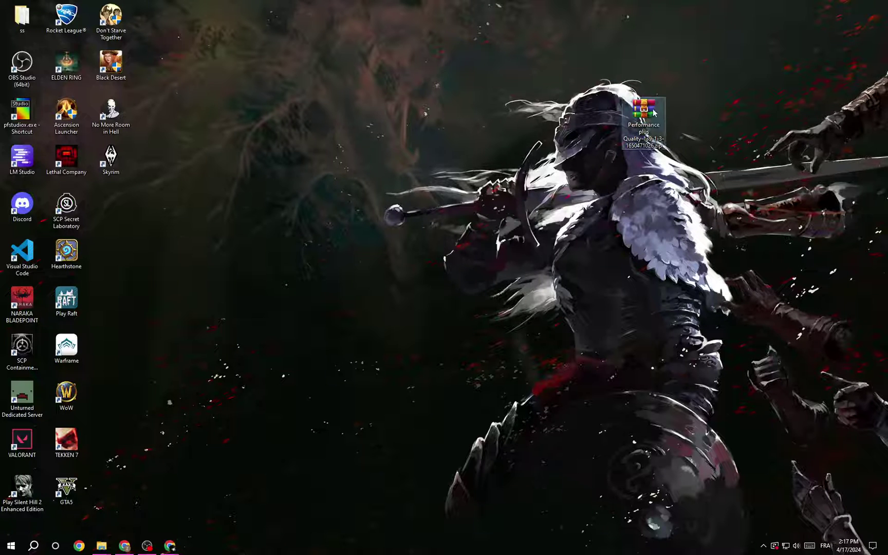
- Extract the downloaded Performance plus Quality archive onto the desktop and place the extracted folder beside it
{"action": "left_click_drag", "start_coordinate": [642, 105], "coordinate": [506, 100]}
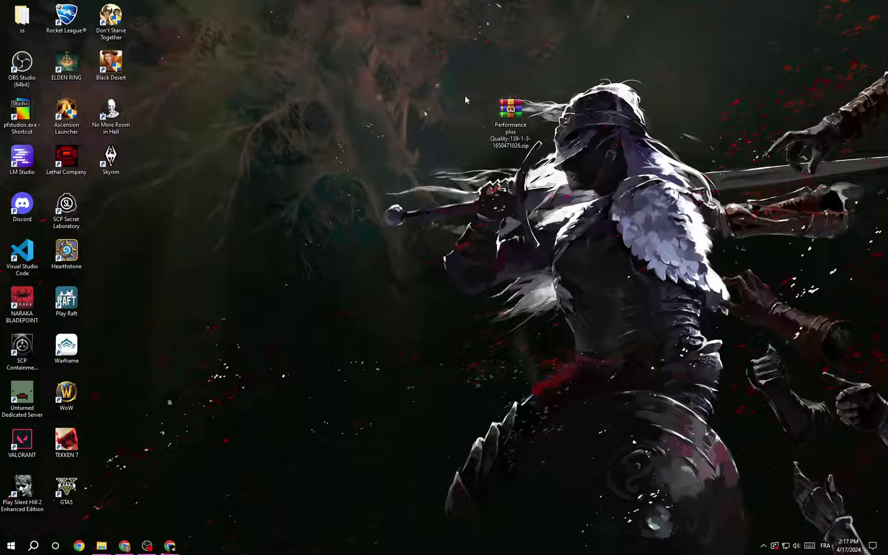
{"action": "right_click", "coordinate": [512, 107]}
{"action": "left_click", "coordinate": [539, 153]}
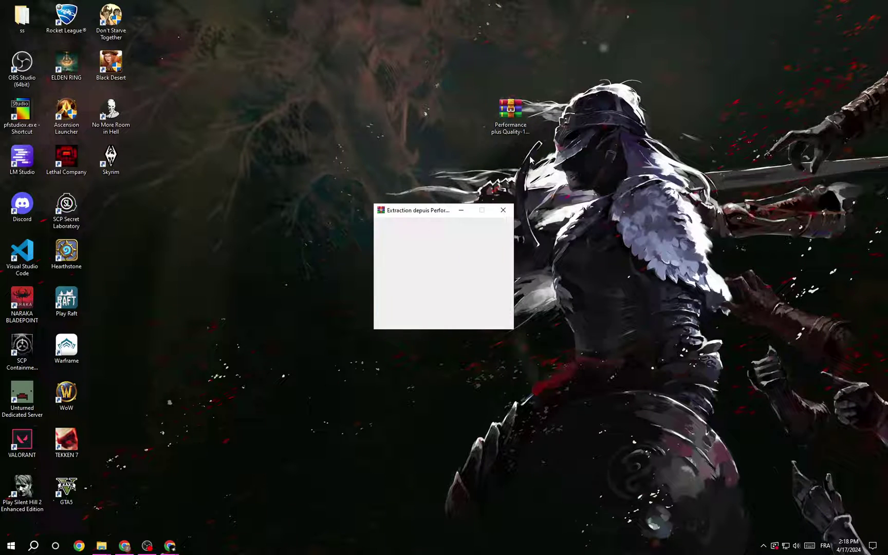
{"action": "left_click_drag", "start_coordinate": [110, 205], "coordinate": [567, 119]}
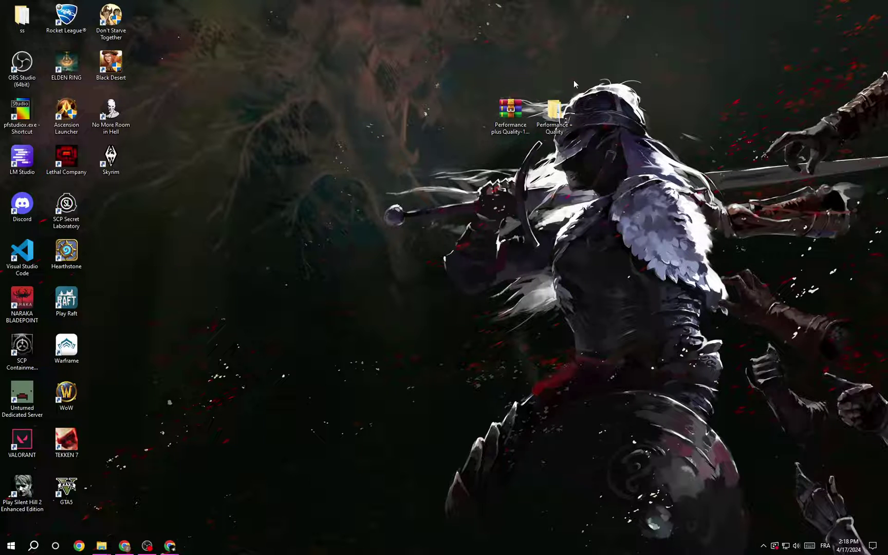
- Open the extracted Performance + Quality folder and examine its archive variants for grass, shadows and tree animation
{"action": "double_click", "coordinate": [554, 111]}
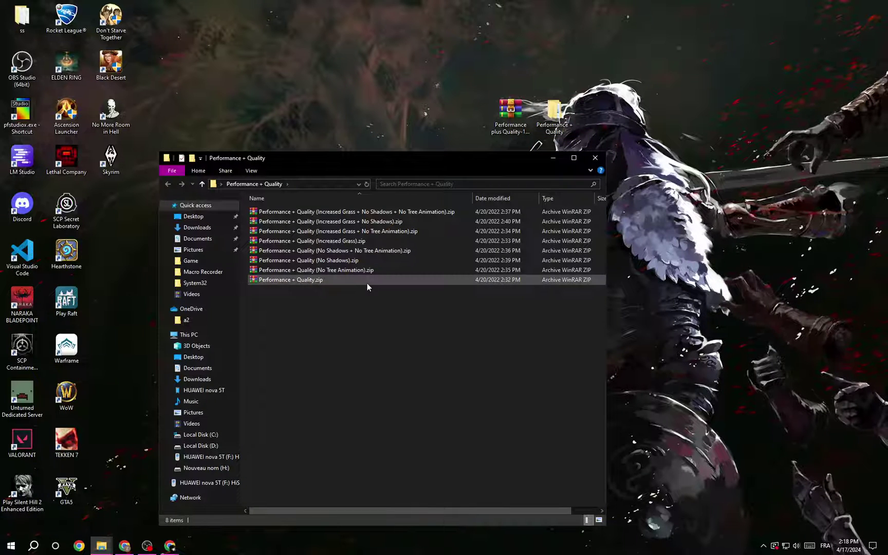
{"action": "left_click_drag", "start_coordinate": [334, 340], "coordinate": [391, 208]}
{"action": "left_click", "coordinate": [383, 321]}
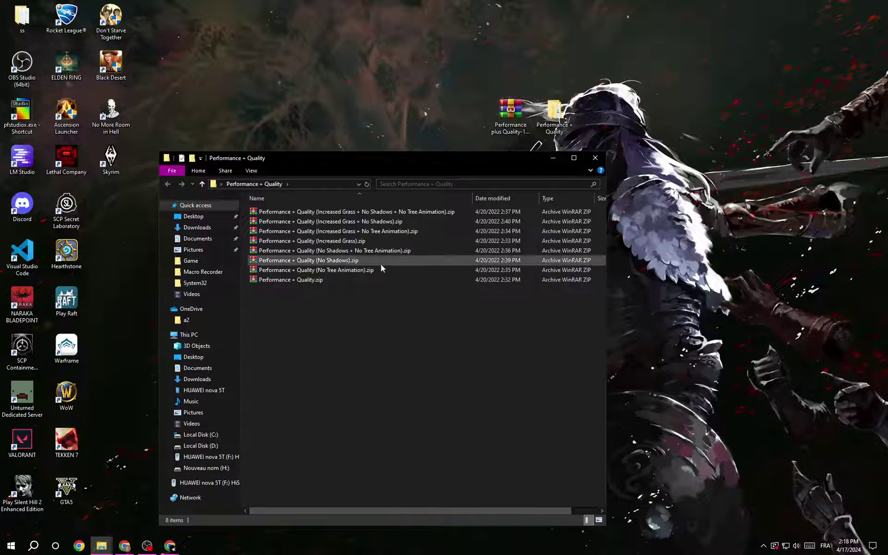
{"action": "left_click", "coordinate": [326, 282]}
{"action": "left_click", "coordinate": [307, 304]}
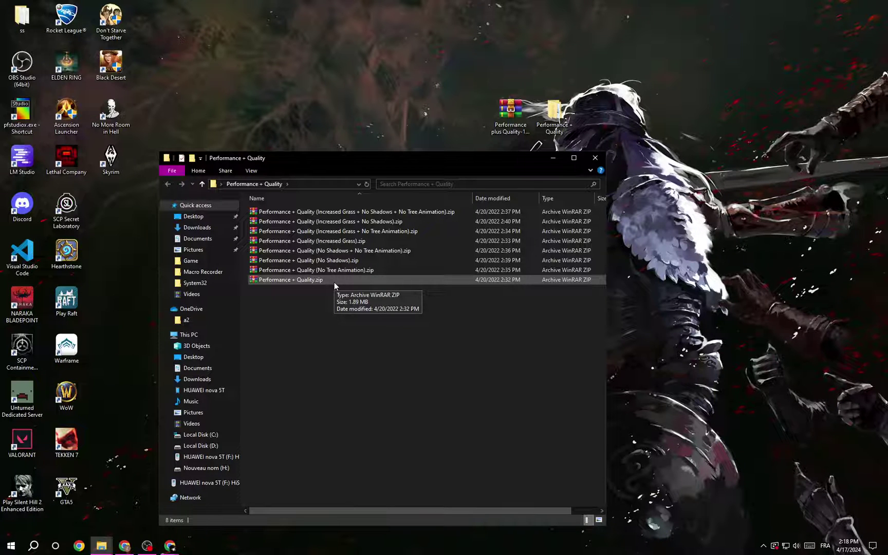
{"action": "left_click", "coordinate": [298, 280]}
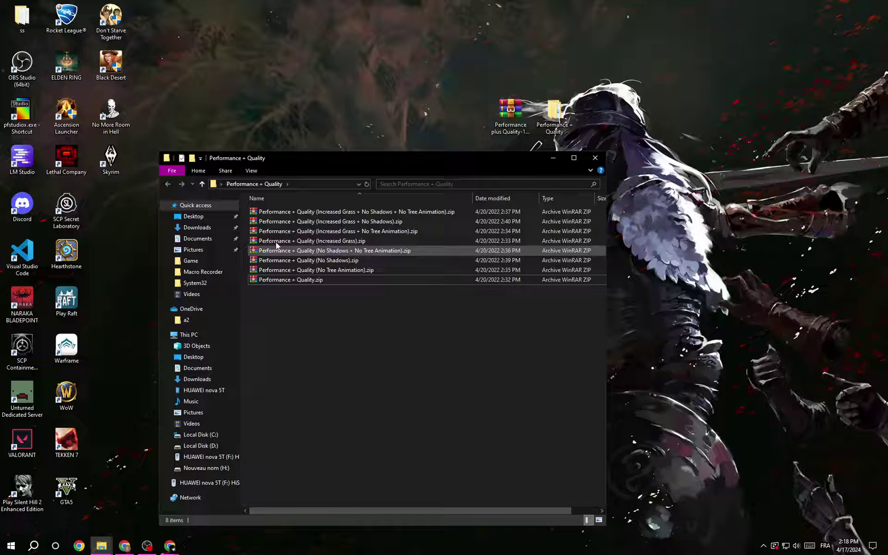
{"action": "left_click", "coordinate": [356, 251]}
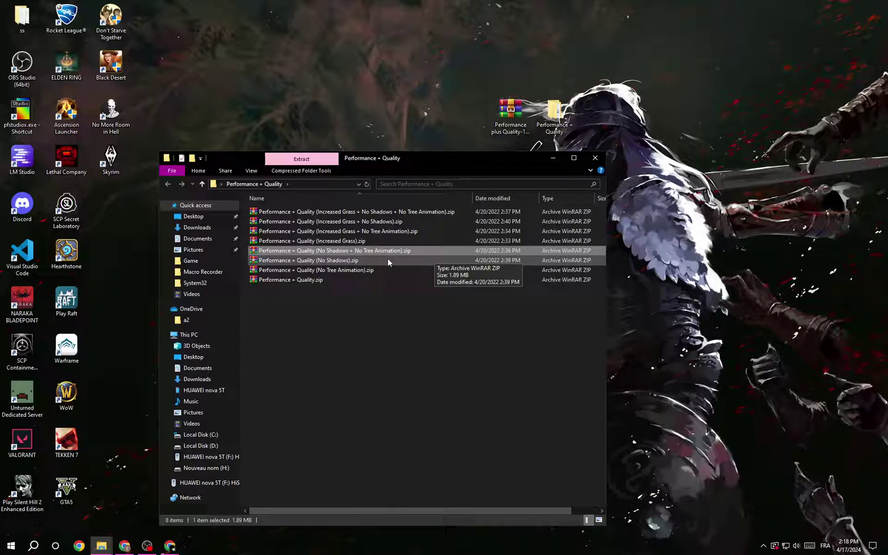
{"action": "left_click_drag", "start_coordinate": [306, 351], "coordinate": [467, 187]}
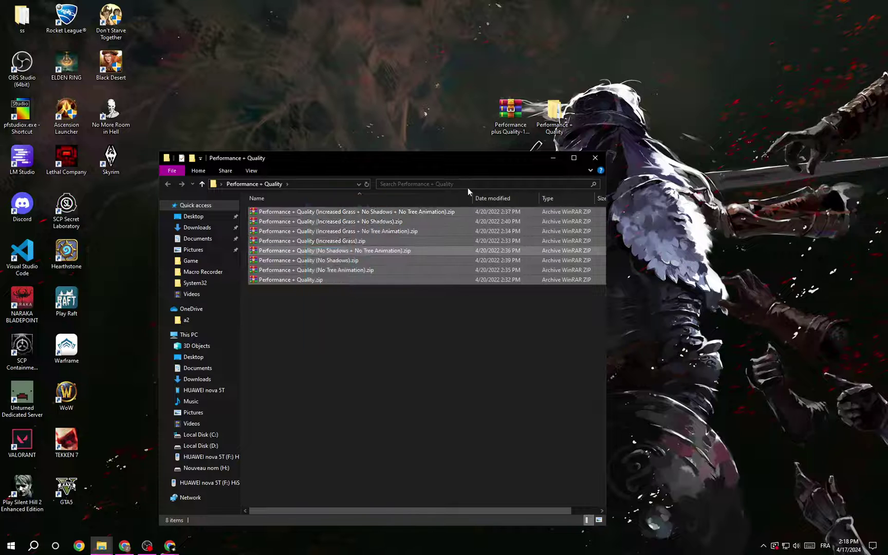
{"action": "left_click", "coordinate": [369, 323]}
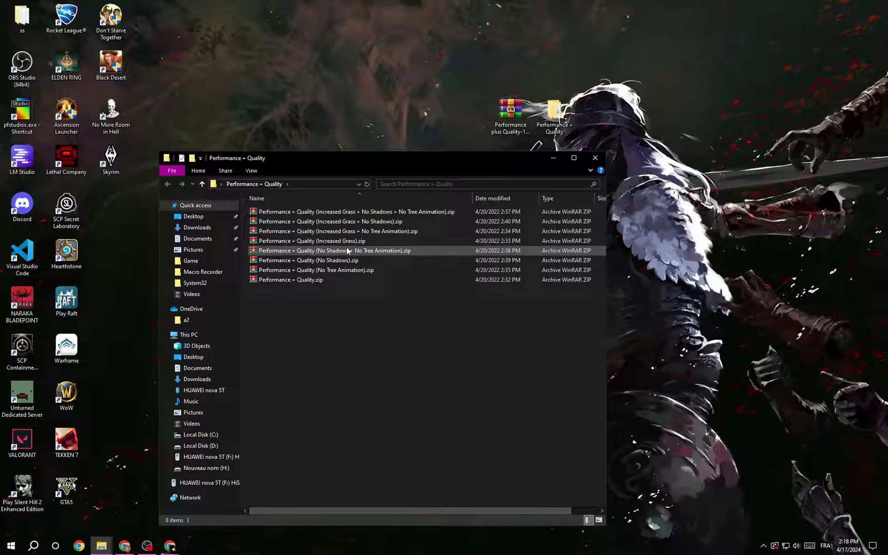
{"action": "left_click", "coordinate": [321, 250]}
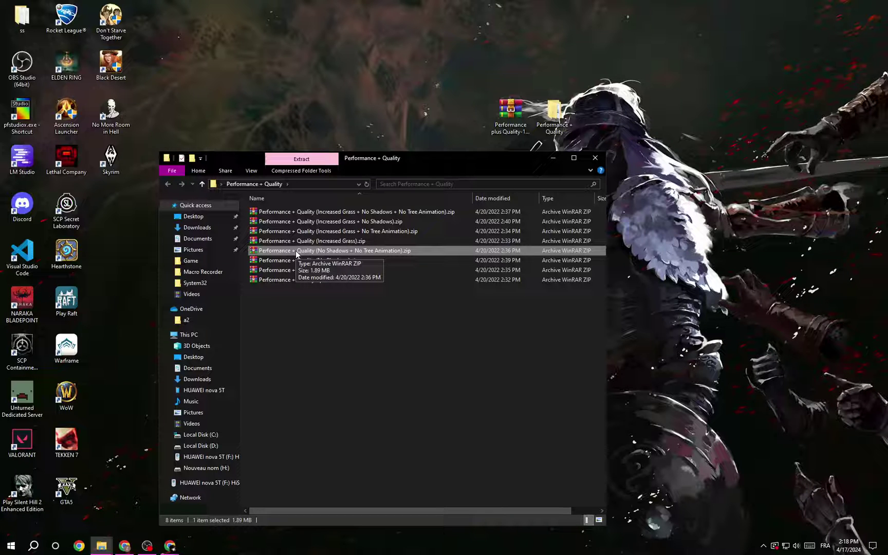
- Move Performance + Quality.zip out of the folder onto the desktop and close the folder window
{"action": "left_click", "coordinate": [314, 283]}
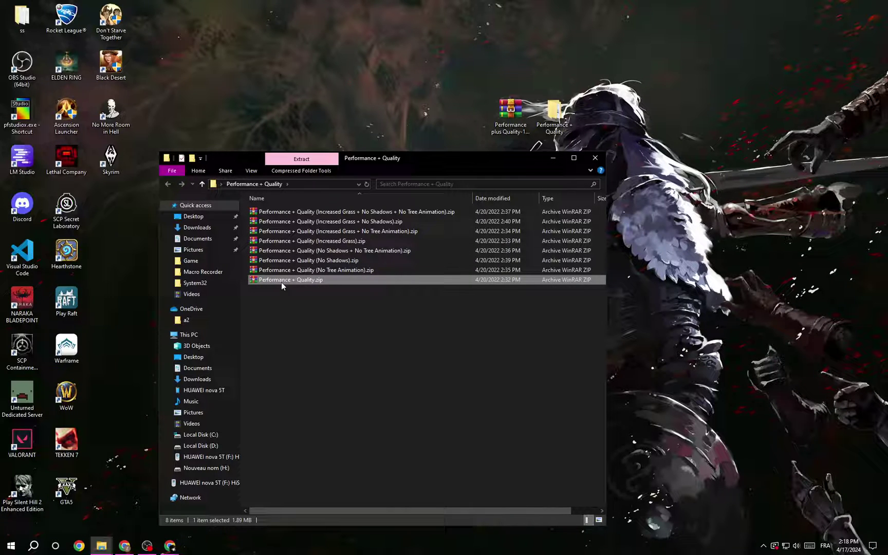
{"action": "left_click_drag", "start_coordinate": [285, 280], "coordinate": [399, 104]}
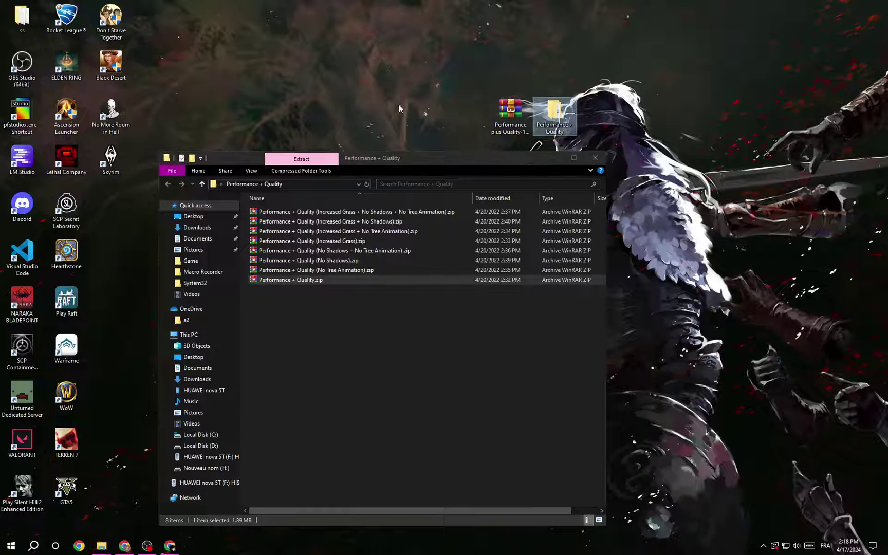
{"action": "left_click", "coordinate": [595, 159]}
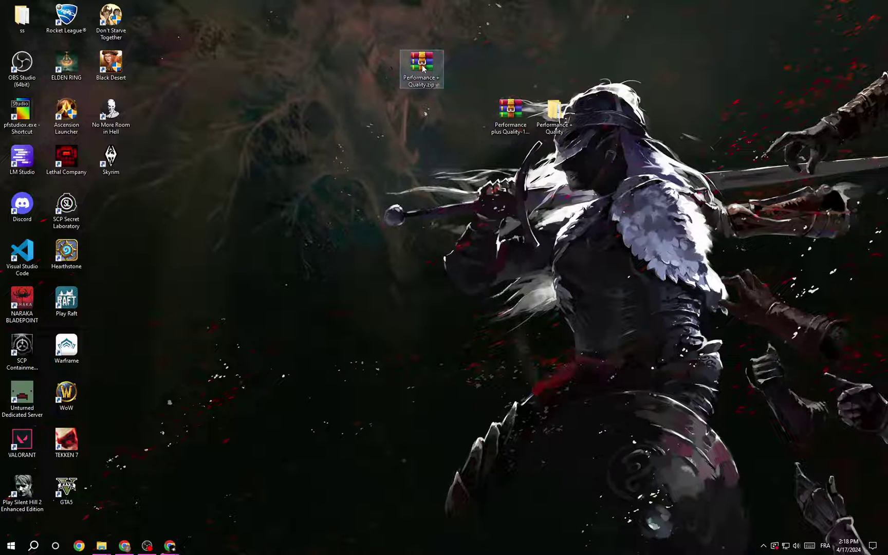
- Extract Performance + Quality.zip directly onto the desktop and set the extracted regulation.bin apart from the other icons
{"action": "left_click_drag", "start_coordinate": [422, 64], "coordinate": [385, 208]}
{"action": "right_click", "coordinate": [377, 206]}
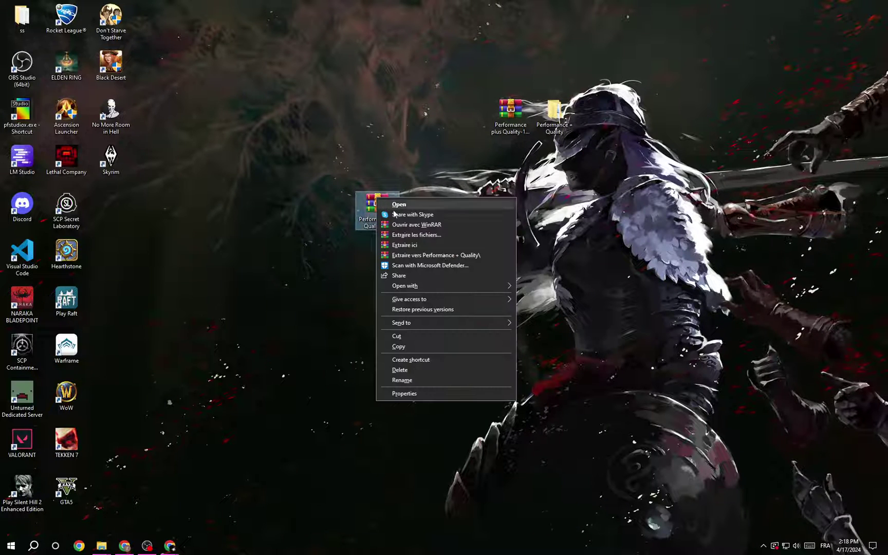
{"action": "left_click", "coordinate": [401, 243]}
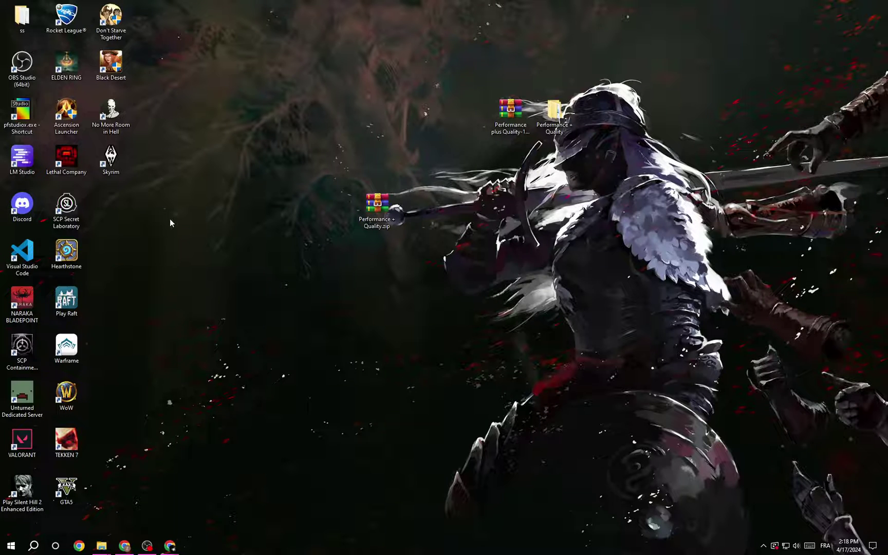
{"action": "left_click_drag", "start_coordinate": [111, 205], "coordinate": [327, 102]}
{"action": "left_click", "coordinate": [312, 92]}
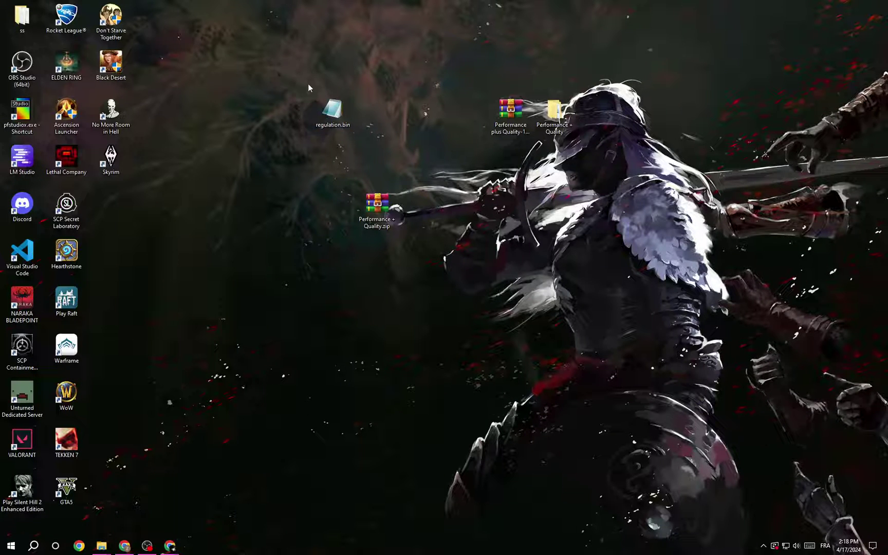
- Copy the extracted regulation.bin file from the desktop
{"action": "left_click_drag", "start_coordinate": [287, 69], "coordinate": [332, 110]}
{"action": "right_click", "coordinate": [330, 103]}
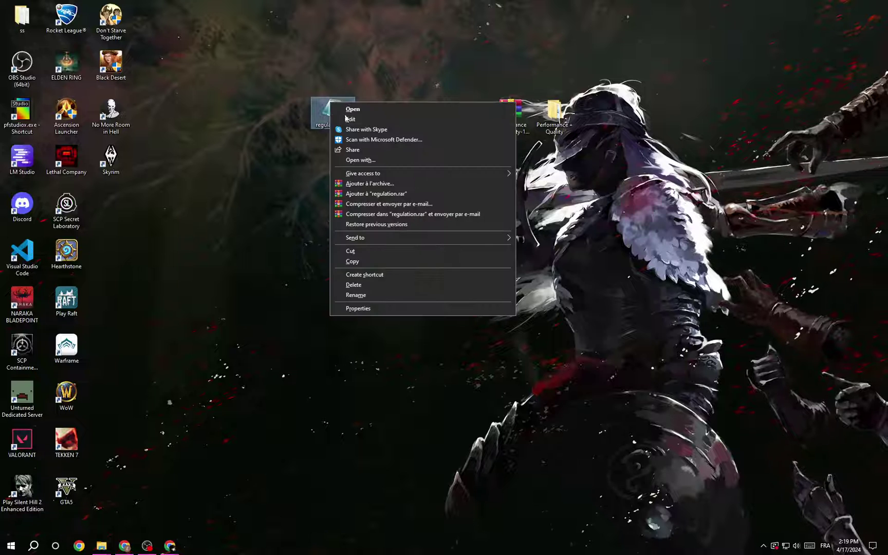
{"action": "left_click", "coordinate": [357, 263]}
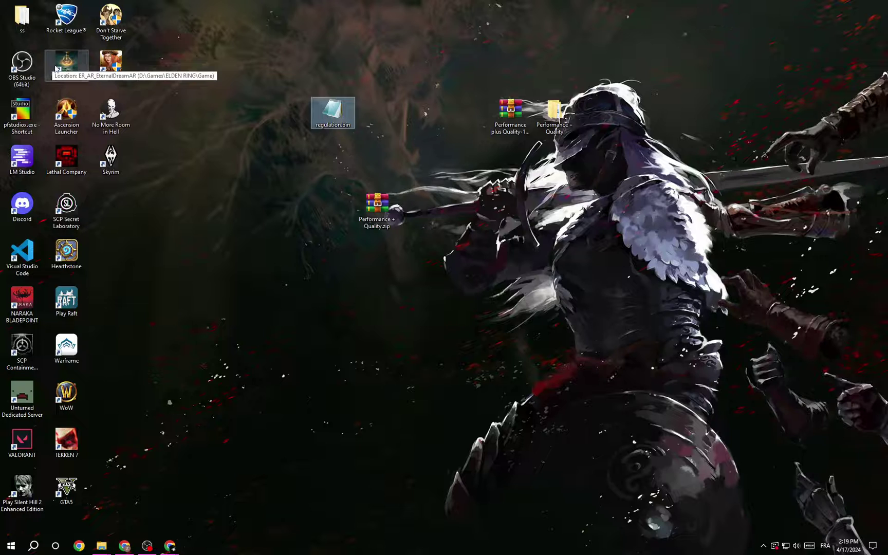
- Open the file location of the ELDEN RING shortcut and locate regulation.bin in the Game folder
{"action": "right_click", "coordinate": [70, 53]}
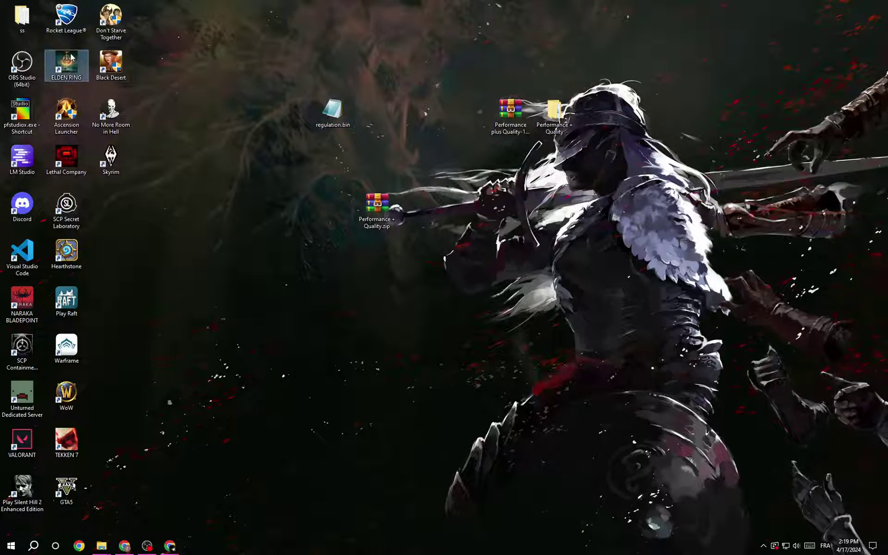
{"action": "left_click", "coordinate": [105, 71]}
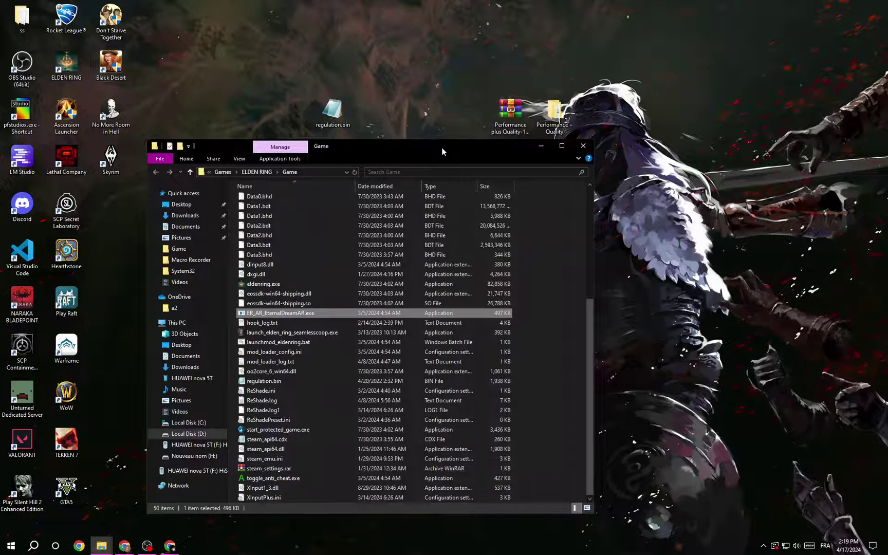
{"action": "scroll", "coordinate": [519, 314], "scroll_direction": "up", "scroll_amount": 6}
{"action": "left_click", "coordinate": [563, 288]}
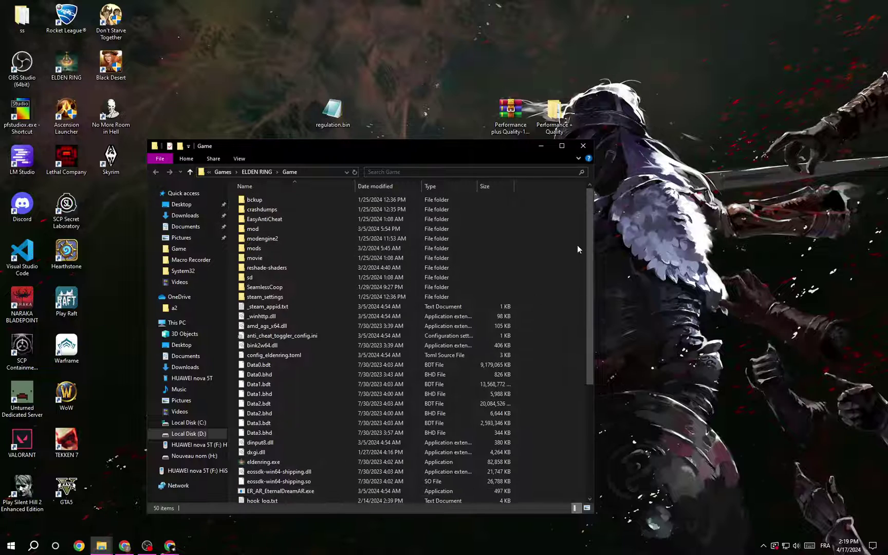
{"action": "scroll", "coordinate": [532, 268], "scroll_direction": "down", "scroll_amount": 3}
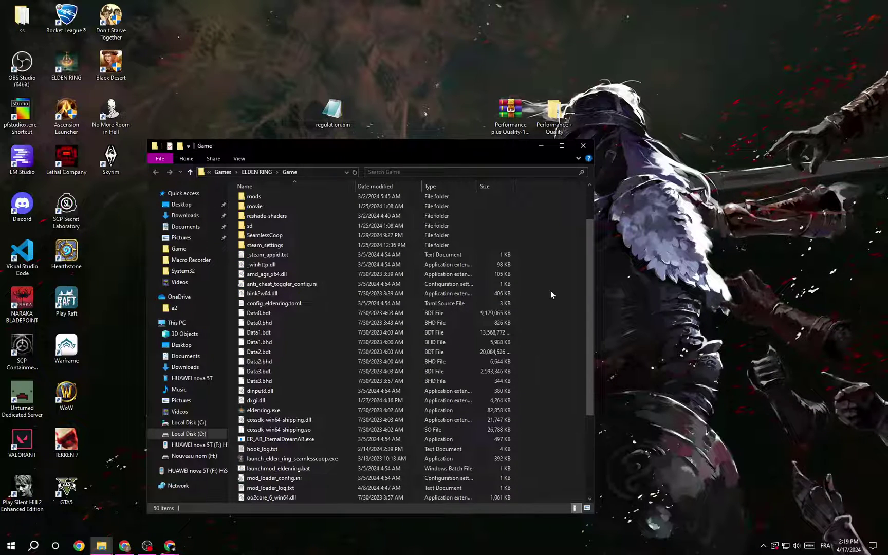
{"action": "scroll", "coordinate": [550, 291], "scroll_direction": "up", "scroll_amount": 3}
{"action": "scroll", "coordinate": [515, 288], "scroll_direction": "down", "scroll_amount": 6}
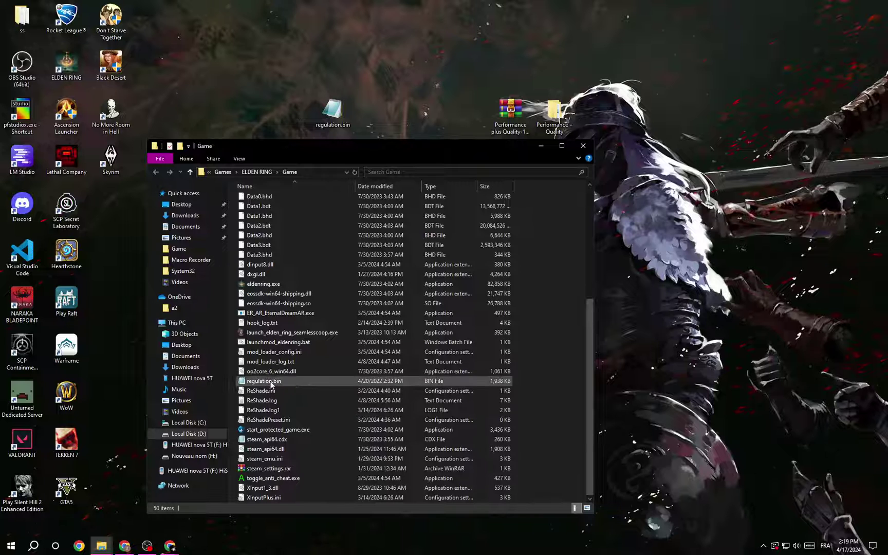
- Rename the original regulation.bin in the Game folder as regulation123456.bin
{"action": "left_click", "coordinate": [268, 380]}
{"action": "right_click", "coordinate": [268, 380]}
{"action": "left_click", "coordinate": [303, 360]}
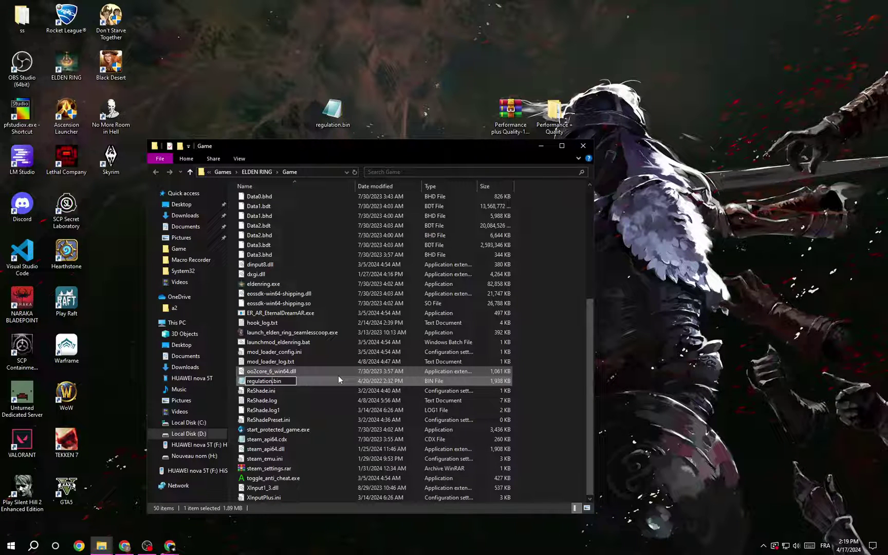
{"action": "type", "text": "123456"}
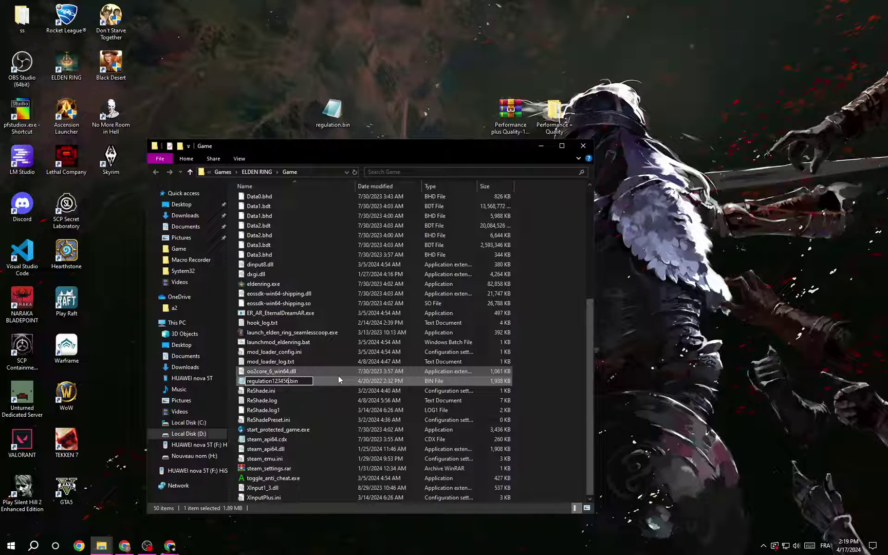
{"action": "key", "text": "Return"}
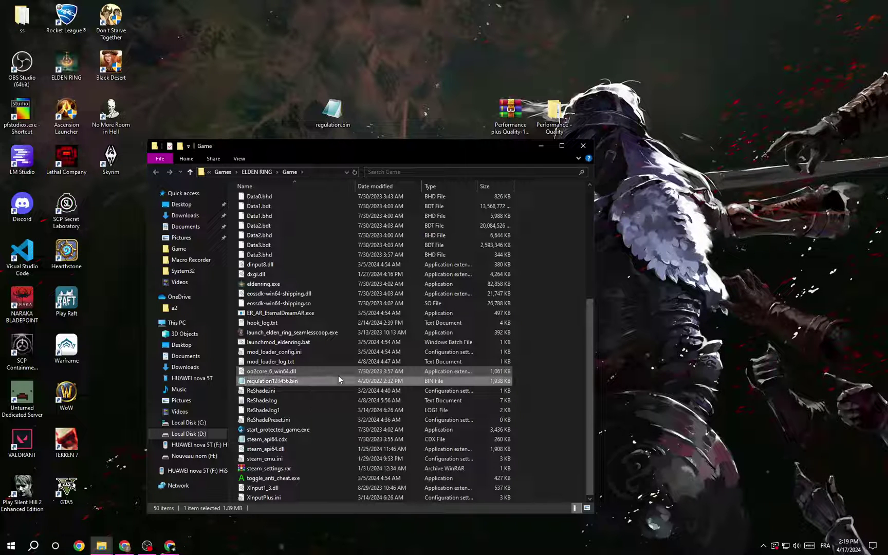
- Paste the modded regulation.bin from the desktop into the ELDEN RING Game folder
{"action": "left_click_drag", "start_coordinate": [337, 114], "coordinate": [551, 309]}
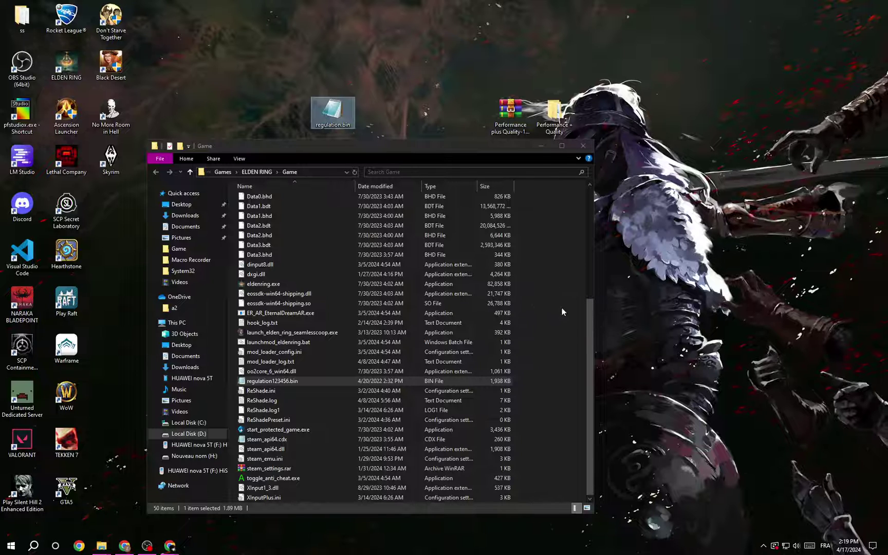
{"action": "right_click", "coordinate": [548, 253]}
{"action": "left_click", "coordinate": [540, 236]}
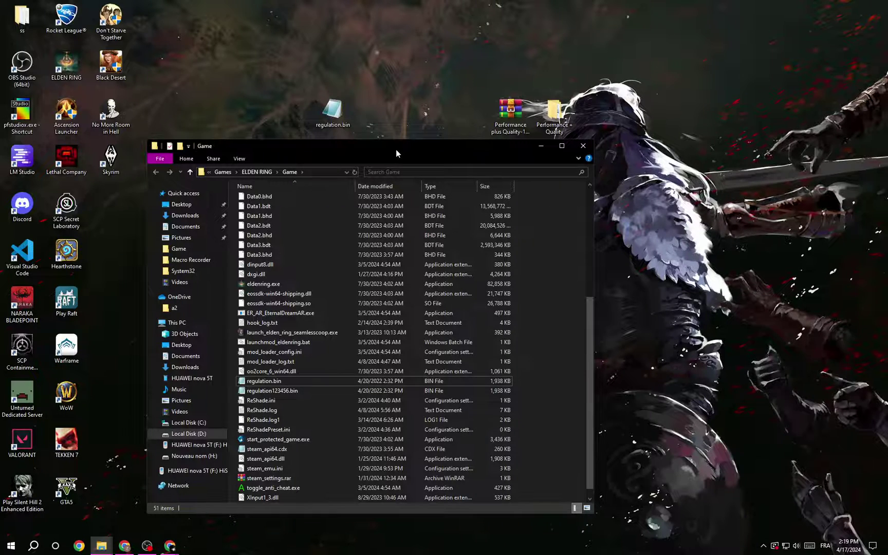
{"action": "left_click_drag", "start_coordinate": [396, 149], "coordinate": [418, 169]}
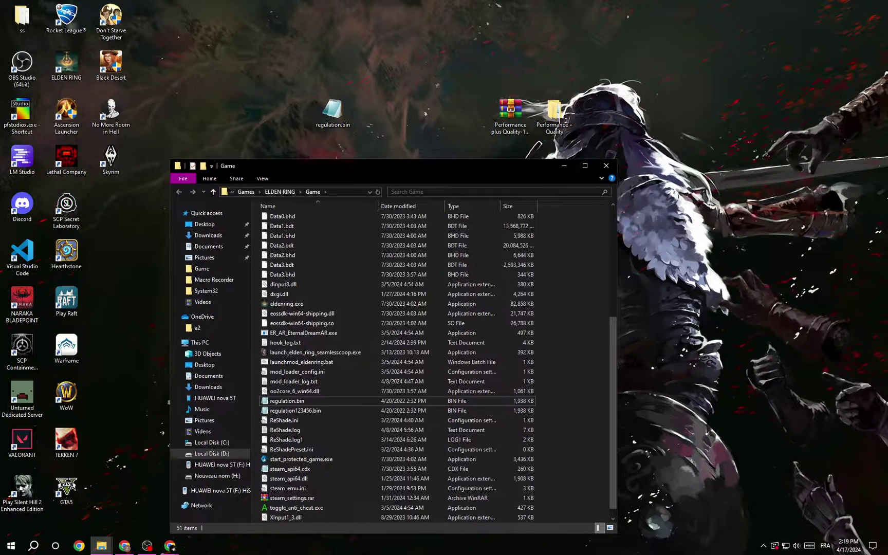
- Switch to the Chrome browser and show the Offline launcher (No EAC) mod page
{"action": "key", "text": "alt+Tab"}
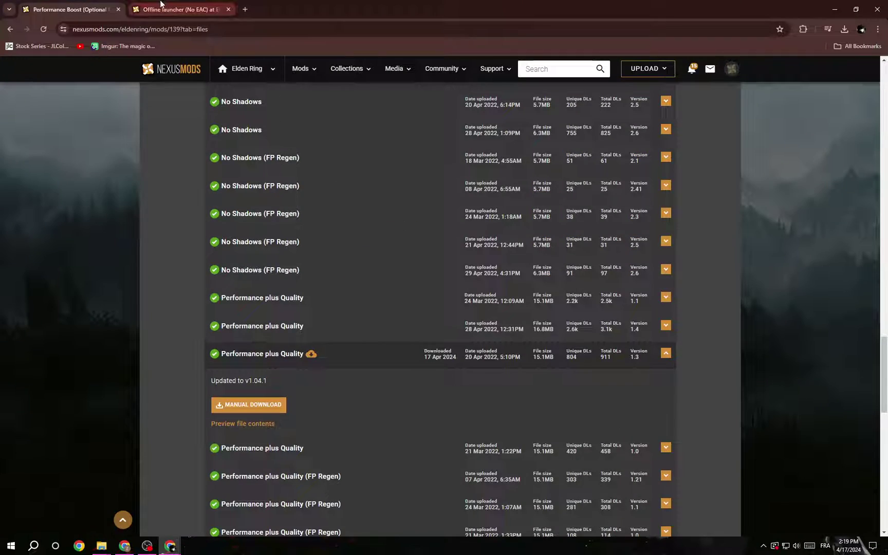
{"action": "left_click", "coordinate": [160, 7]}
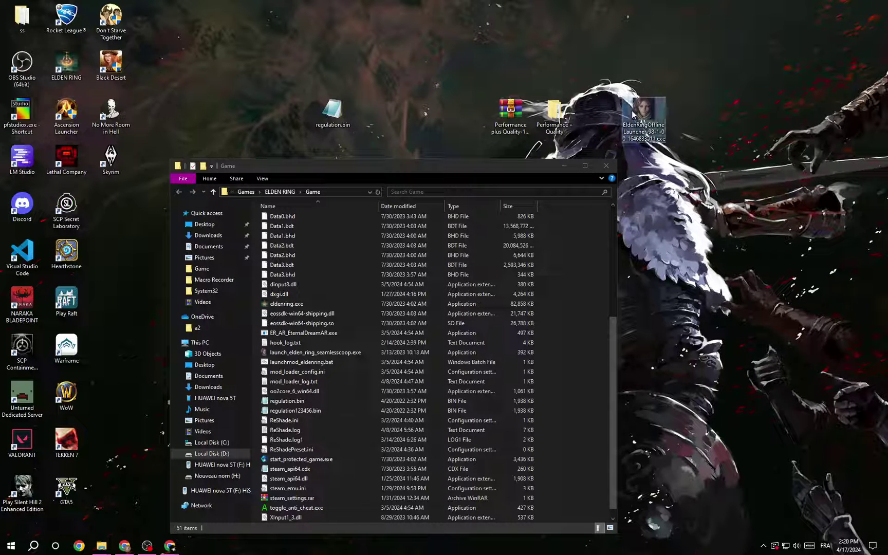
- Copy the EldenRingOfflineLauncher application from the desktop into the ELDEN RING Game folder
{"action": "left_click_drag", "start_coordinate": [633, 114], "coordinate": [579, 311]}
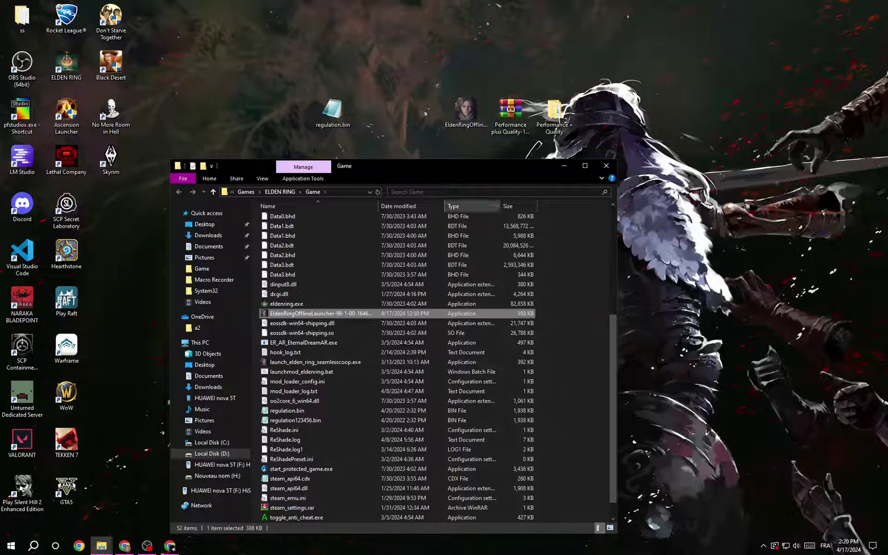
{"action": "right_click", "coordinate": [367, 313]}
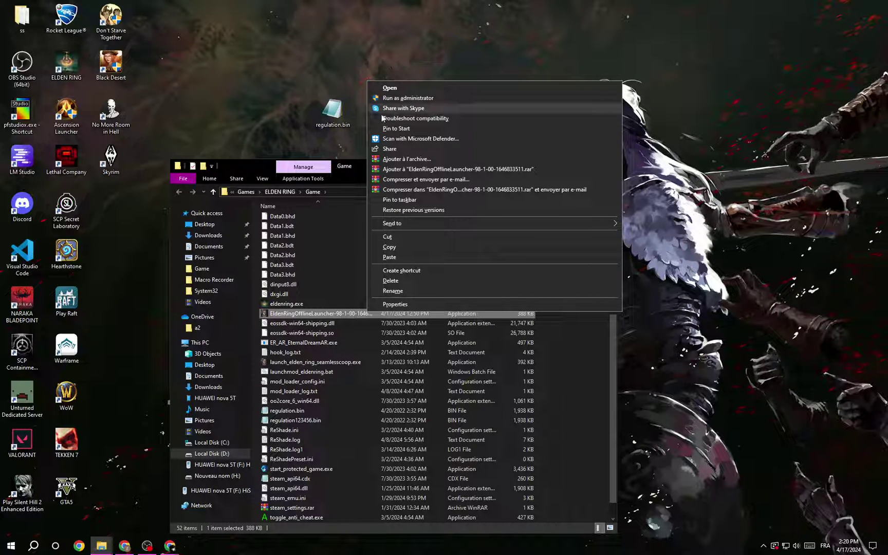
{"action": "left_click", "coordinate": [582, 370]}
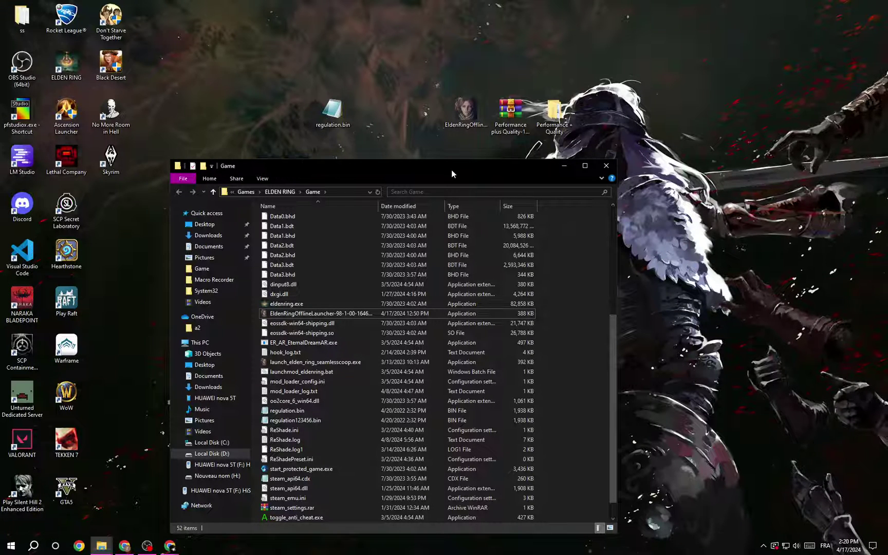
{"action": "left_click_drag", "start_coordinate": [452, 170], "coordinate": [391, 151]}
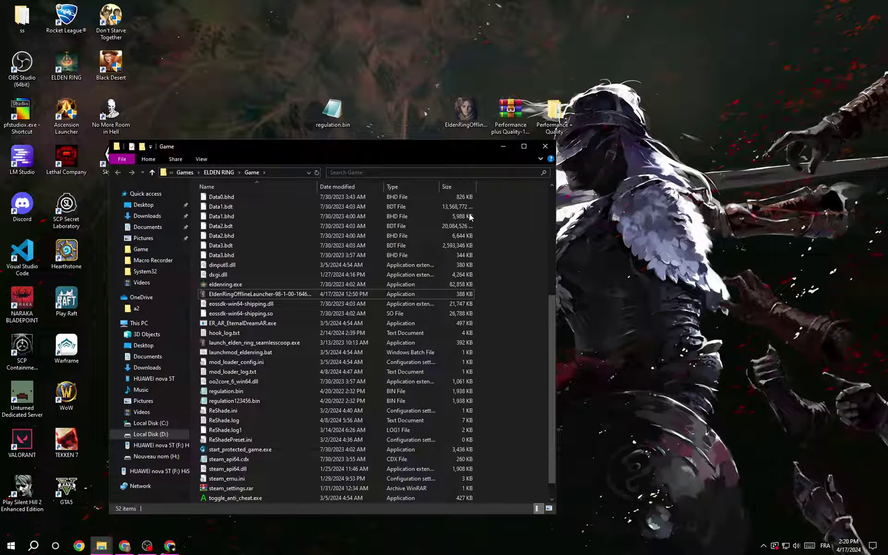